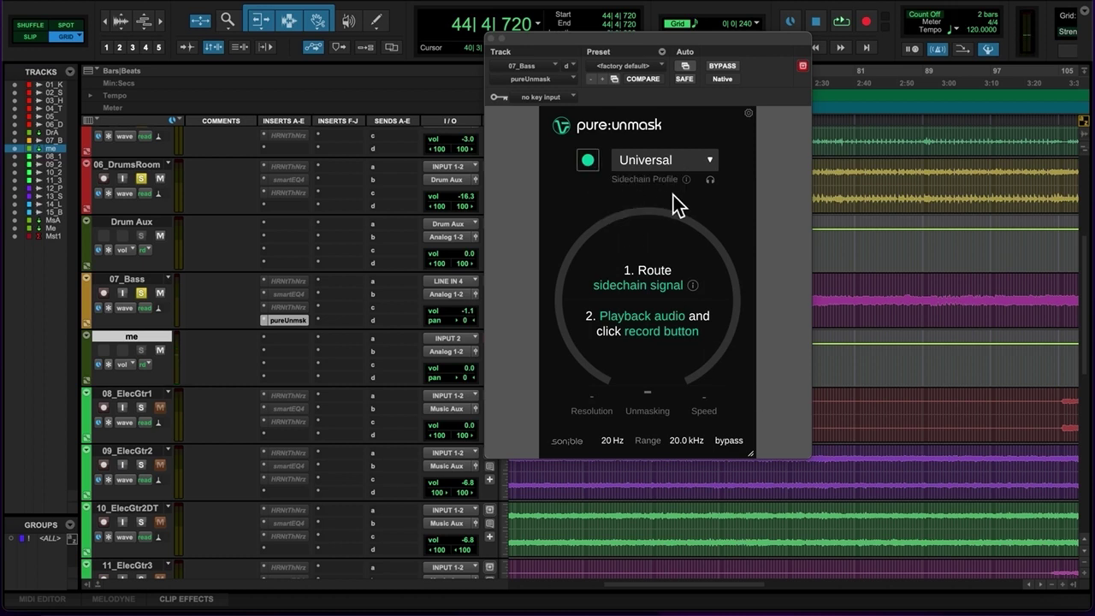
Step: Set the pure:unmask sidechain profile on the 07_Bass track to Bass
left_click(712, 163)
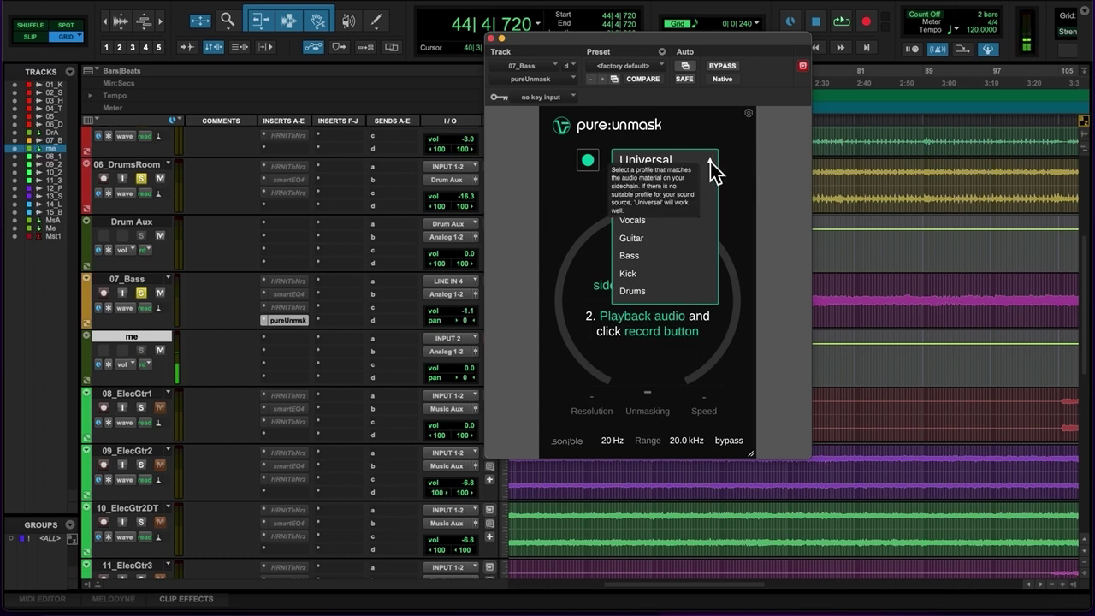
left_click(710, 162)
left_click(713, 162)
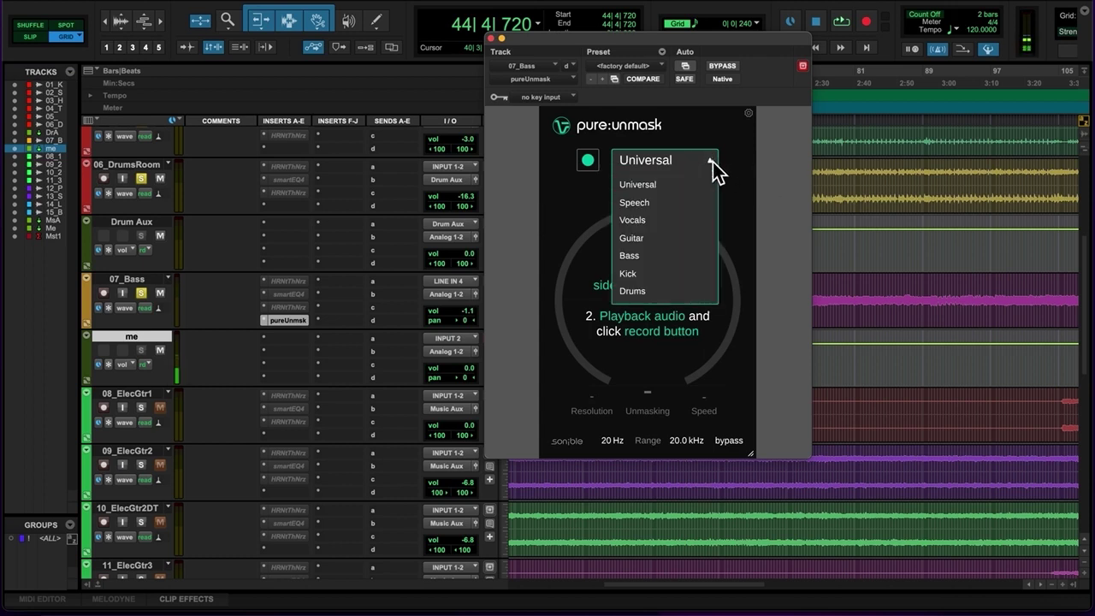
left_click(653, 257)
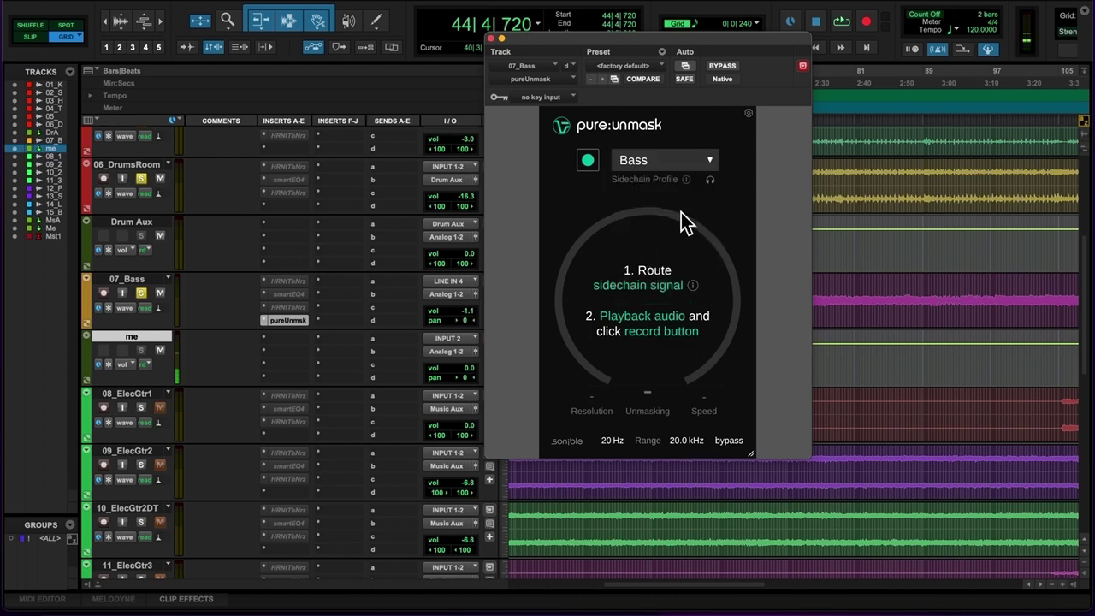
left_click(687, 160)
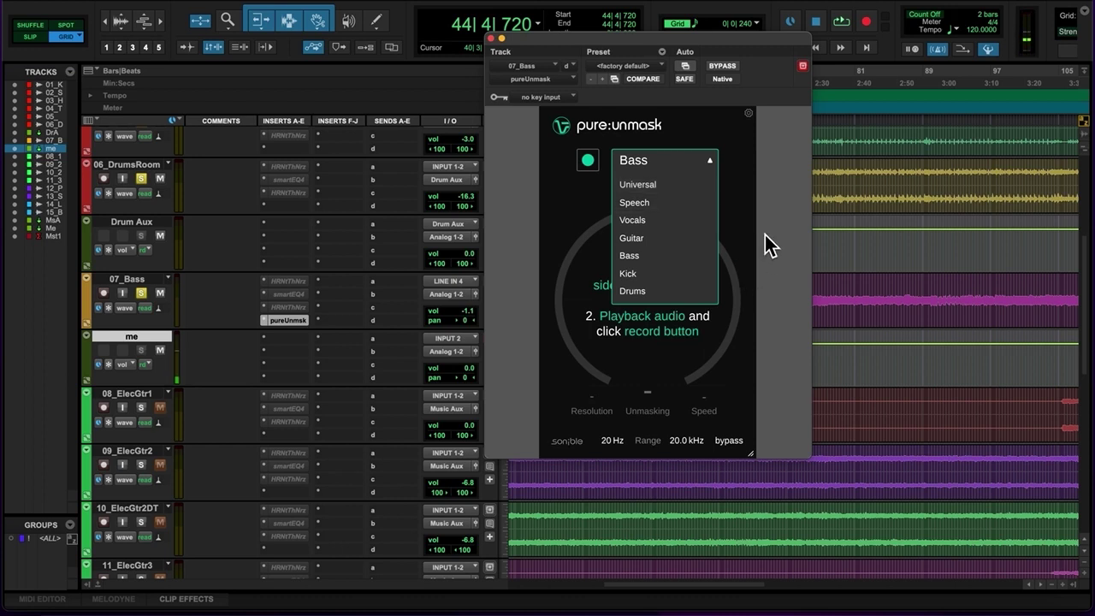
left_click(552, 217)
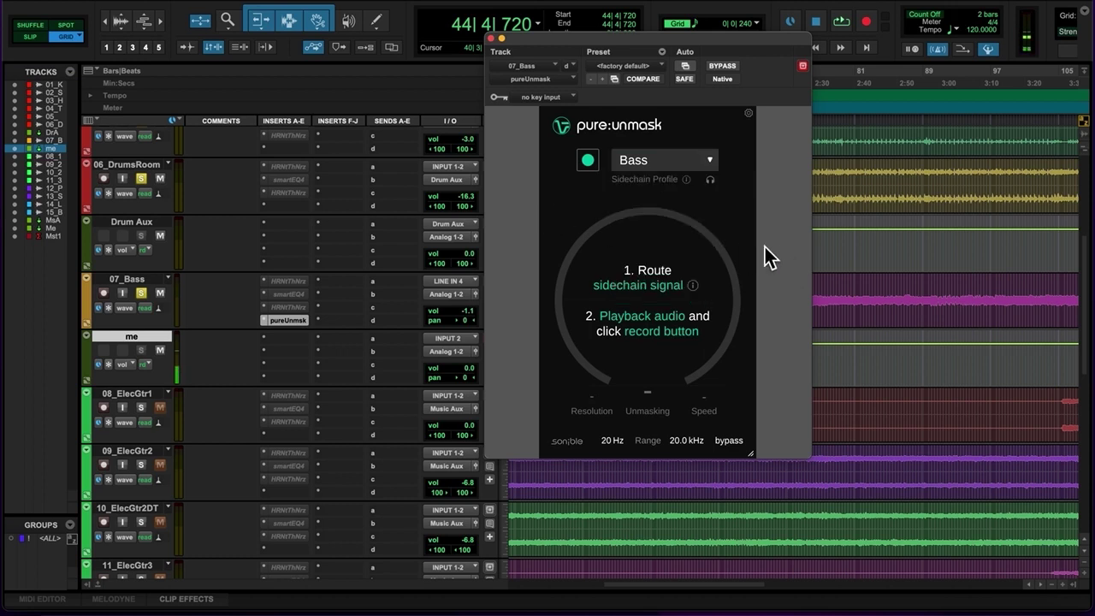
left_click(546, 100)
mouse_move(566, 101)
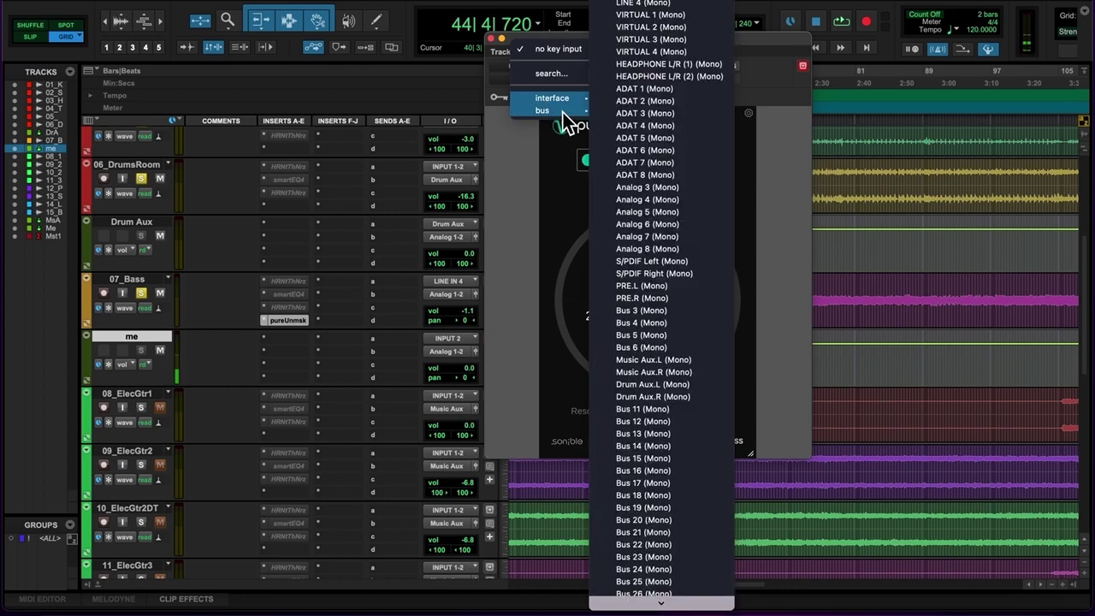
left_click(514, 242)
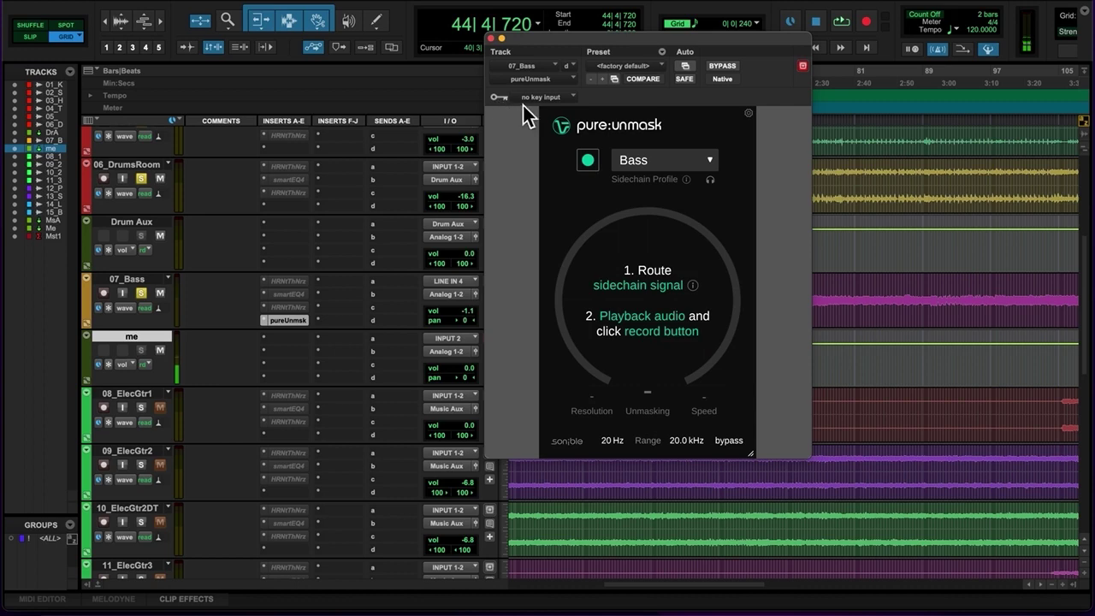
Step: Route Bus 17 (Mono) into the plug-in as its key input
left_click(555, 100)
mouse_move(555, 100)
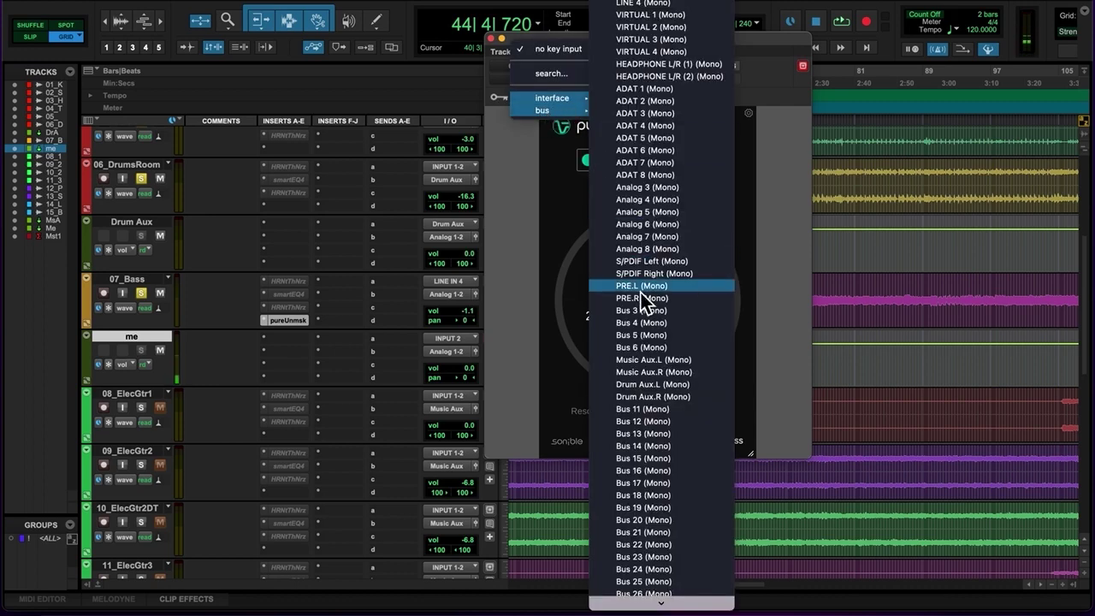
left_click(646, 485)
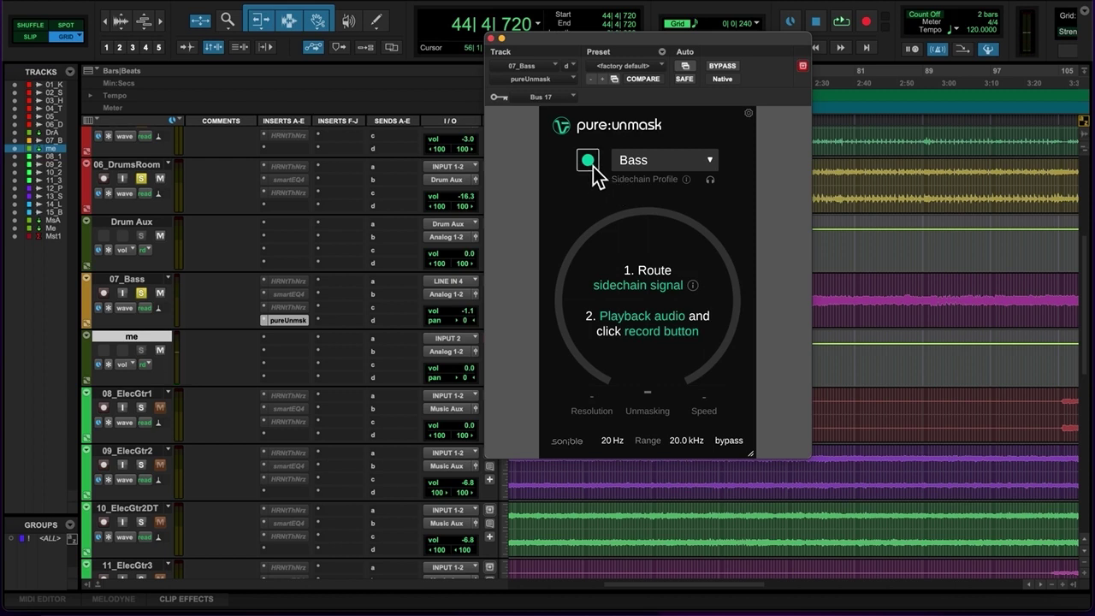
Step: Play back the section while pure:unmask learns its parameters from the sidechain signal, and stop playback
key("space")
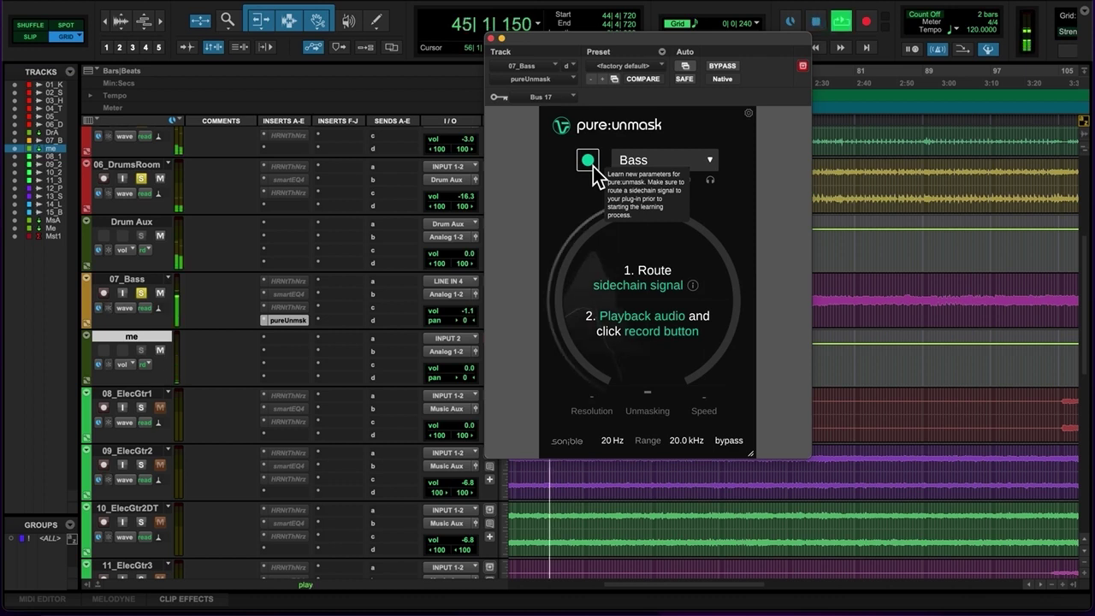
left_click(589, 161)
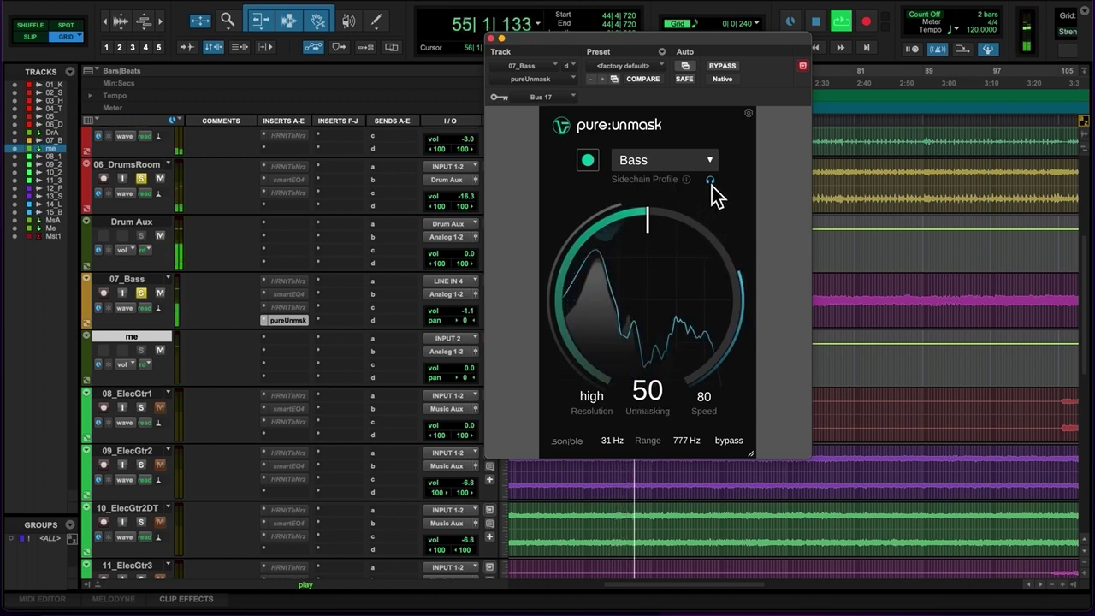
key("space")
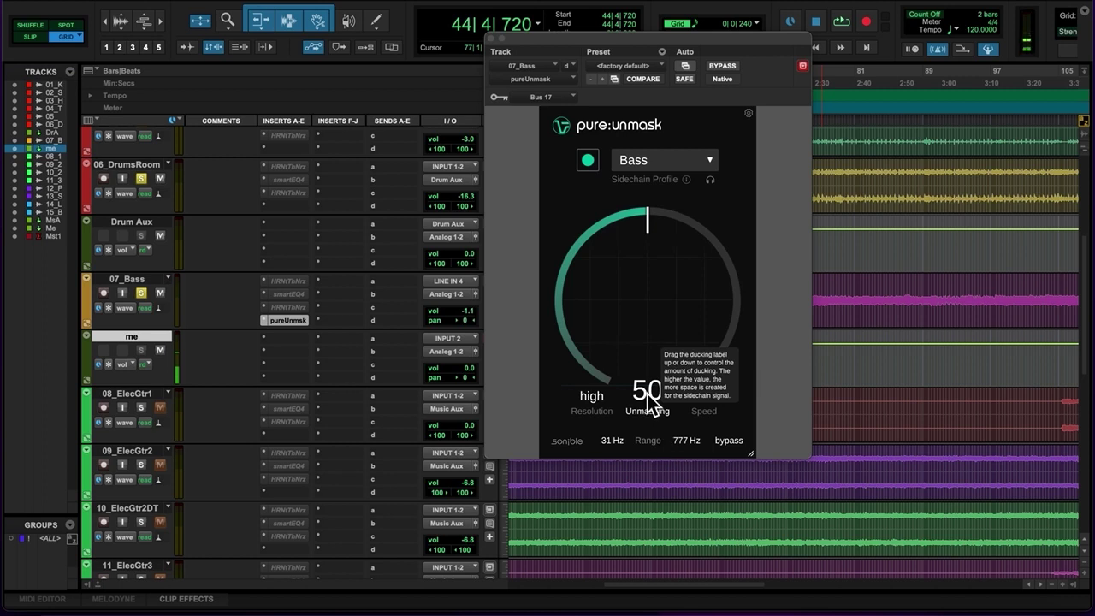
Step: Raise the Unmasking amount to 100 during playback and audition the stronger ducking on the bass
key("space")
left_click_drag(648, 395, 647, 281)
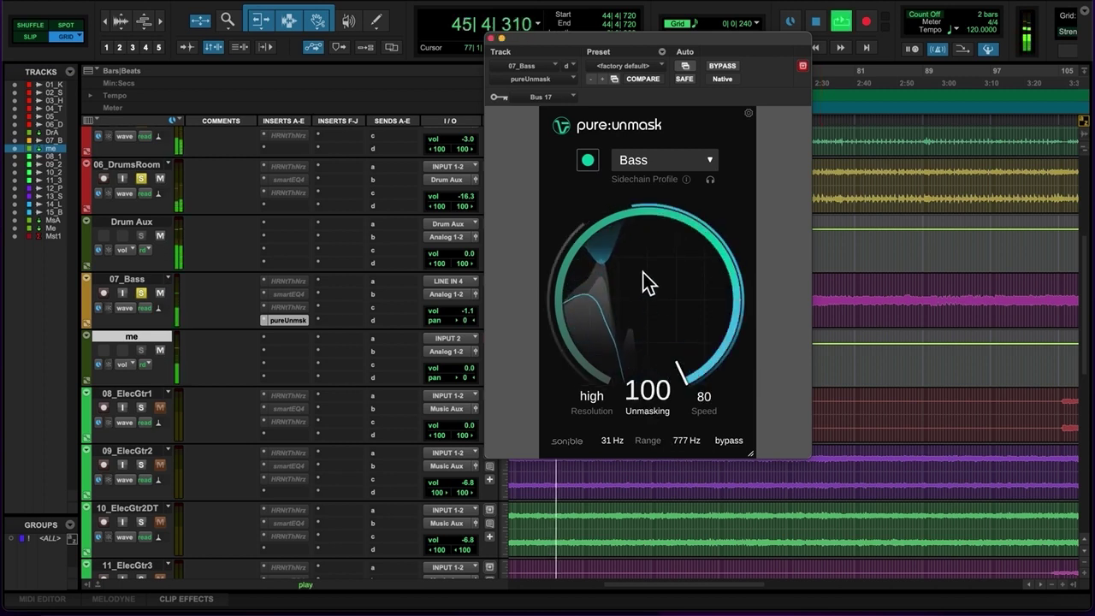
key("space")
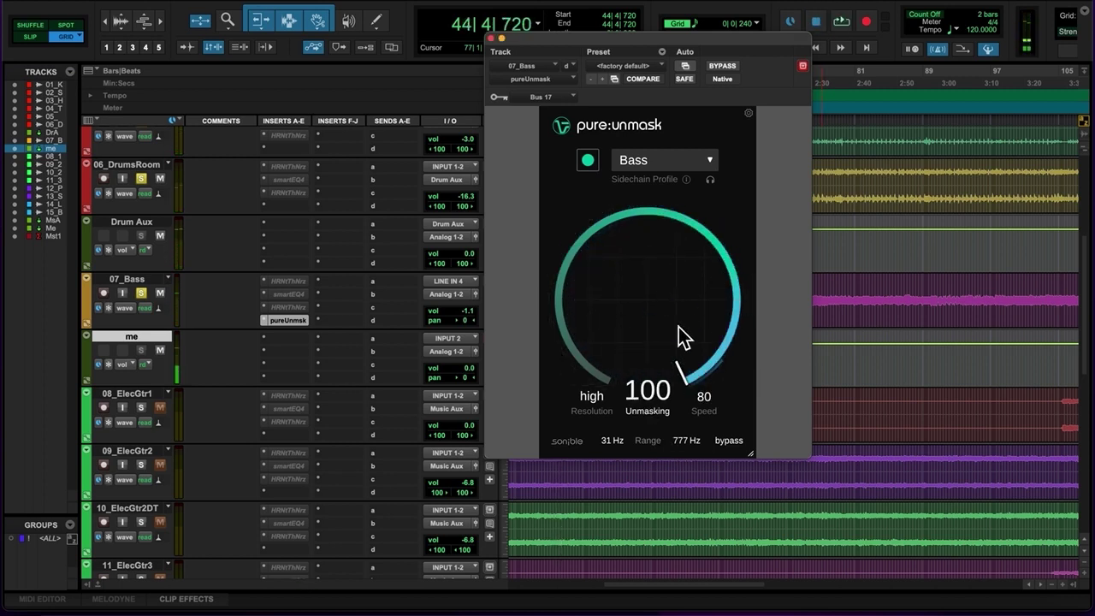
key("space")
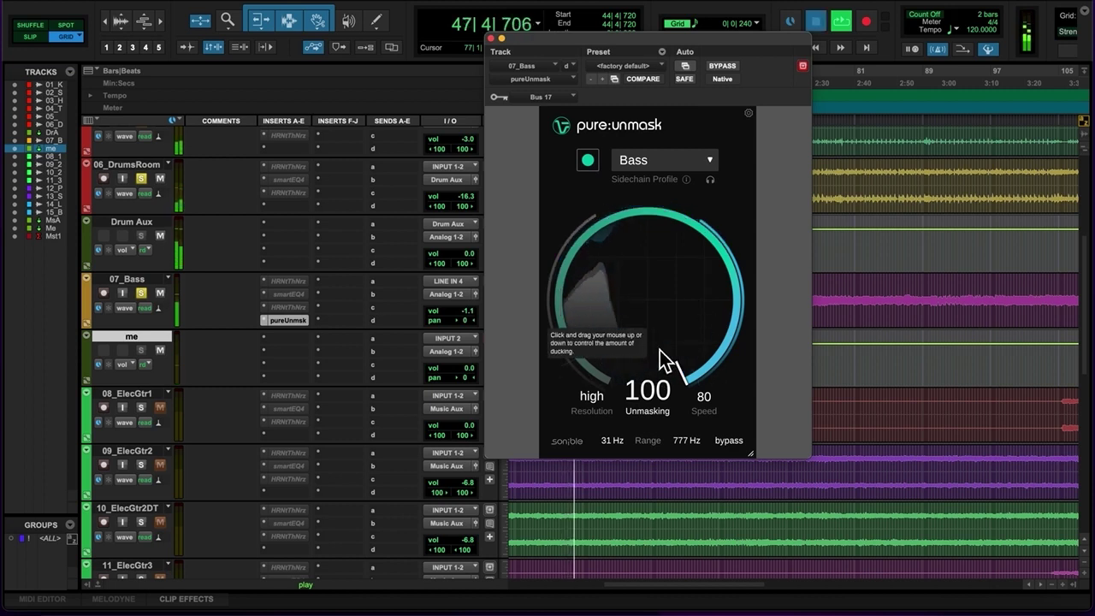
key("space")
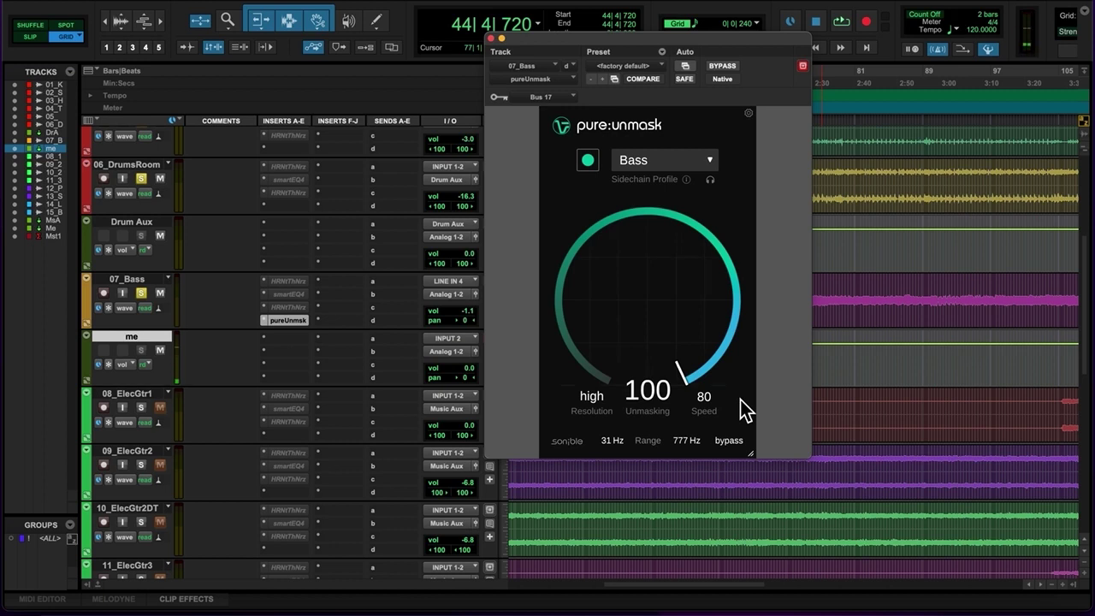
left_click(598, 406)
left_click(601, 413)
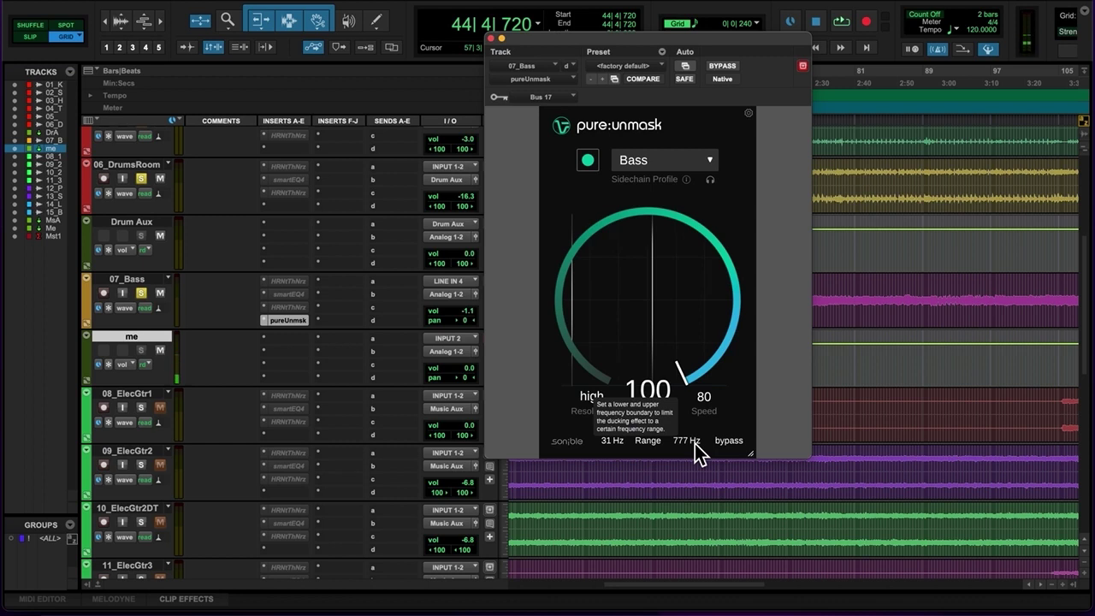
Step: Limit the ducking frequency range to 20 Hz at the lower end and 80 Hz at the upper end
left_click_drag(695, 443, 672, 534)
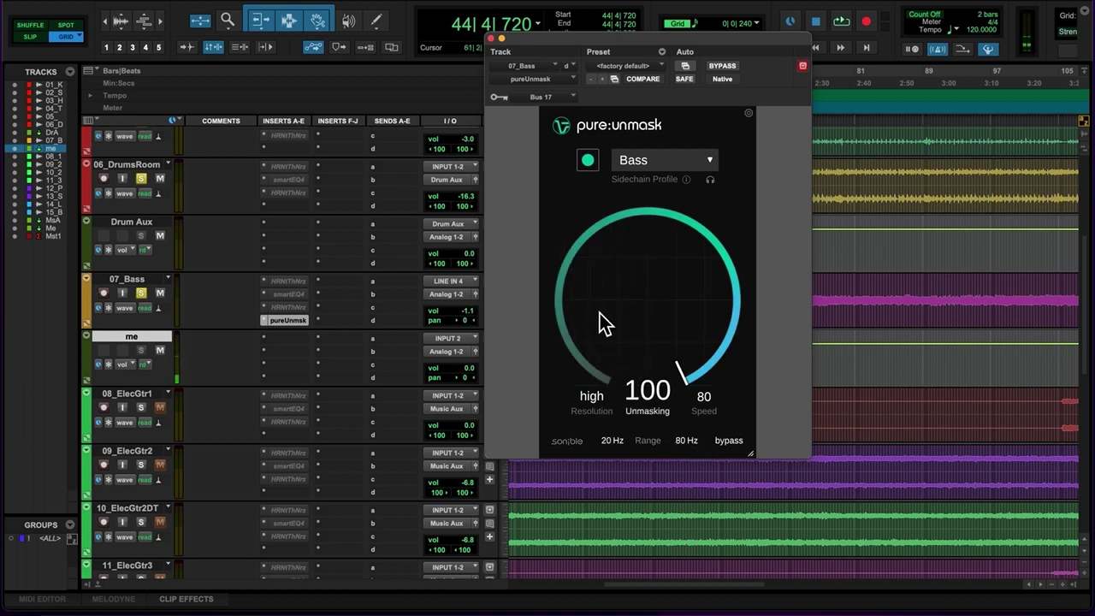
double_click(687, 447)
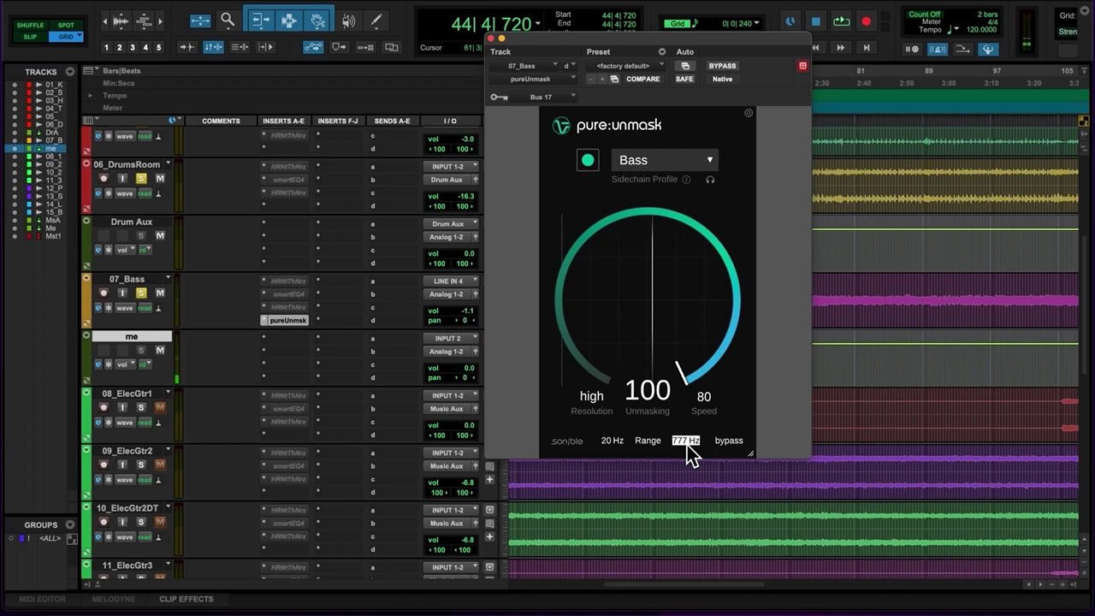
type("80")
key("Return")
left_click_drag(615, 444, 610, 438)
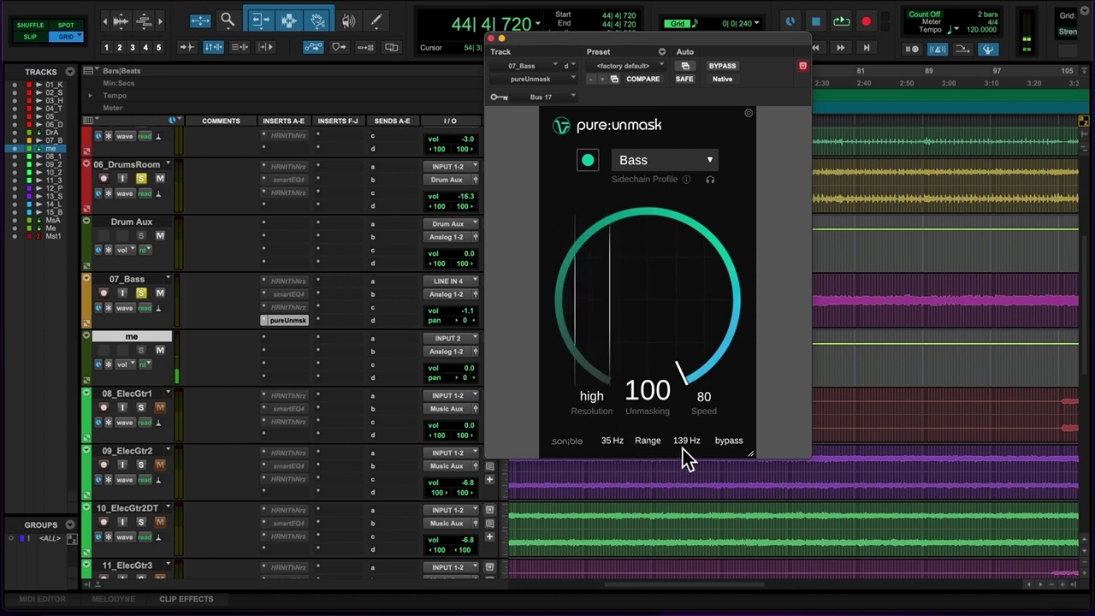
left_click_drag(687, 442, 684, 489)
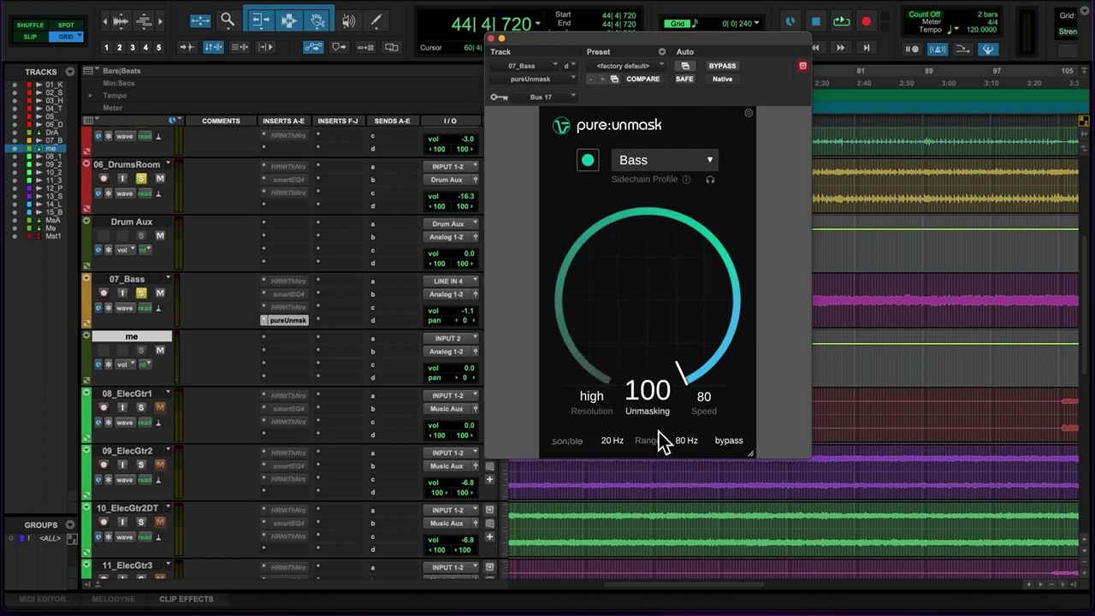
Step: Play the section twice, comparing the bass and drums with pure:unmask bypassed and active
key("space")
mouse_move(686, 395)
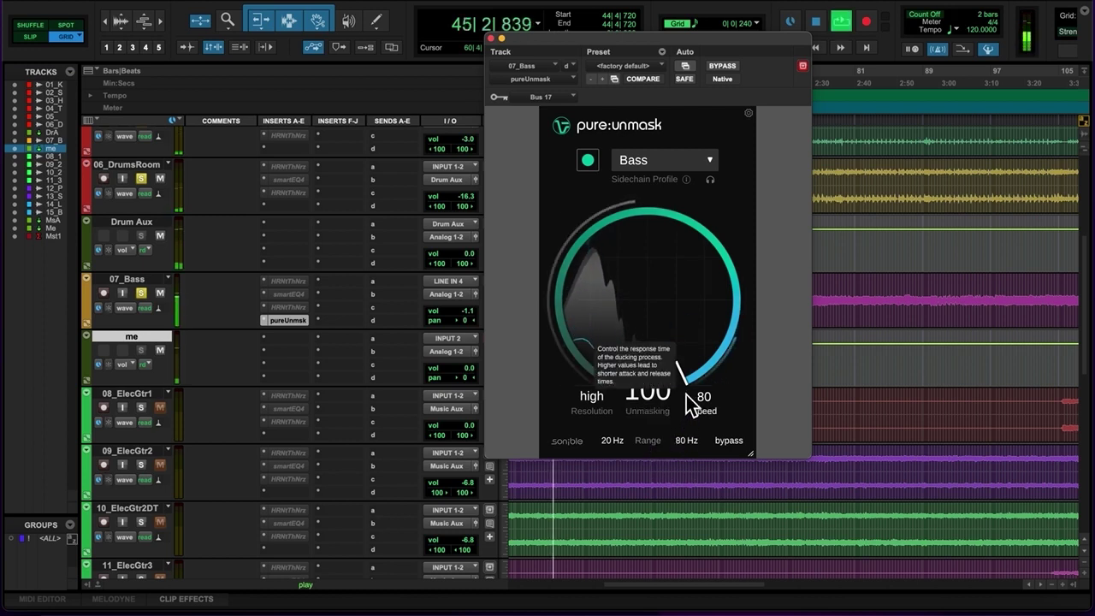
mouse_move(648, 408)
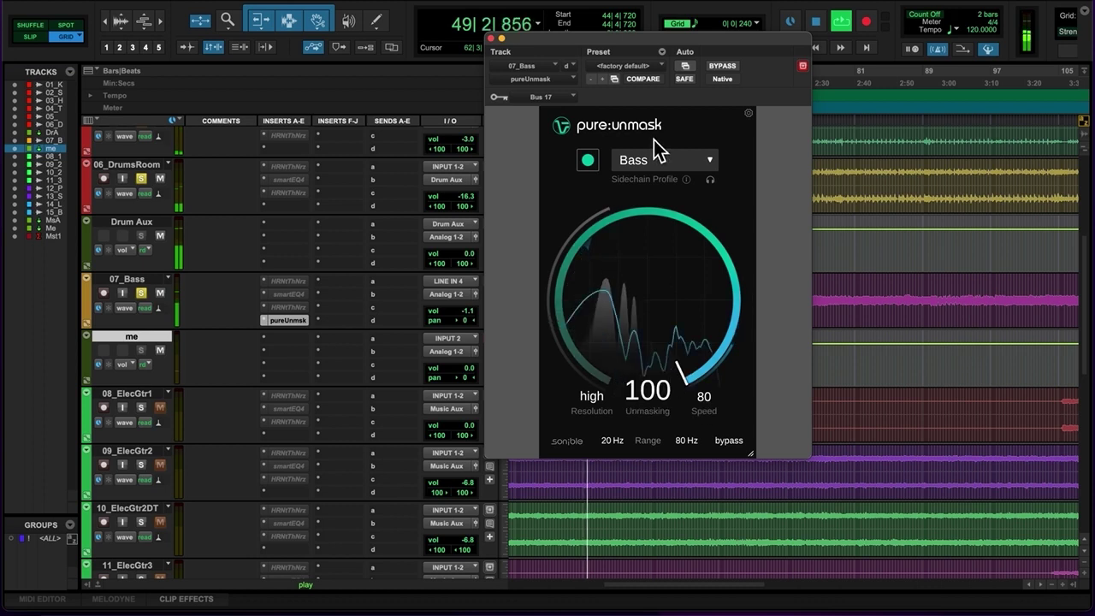
left_click(735, 66)
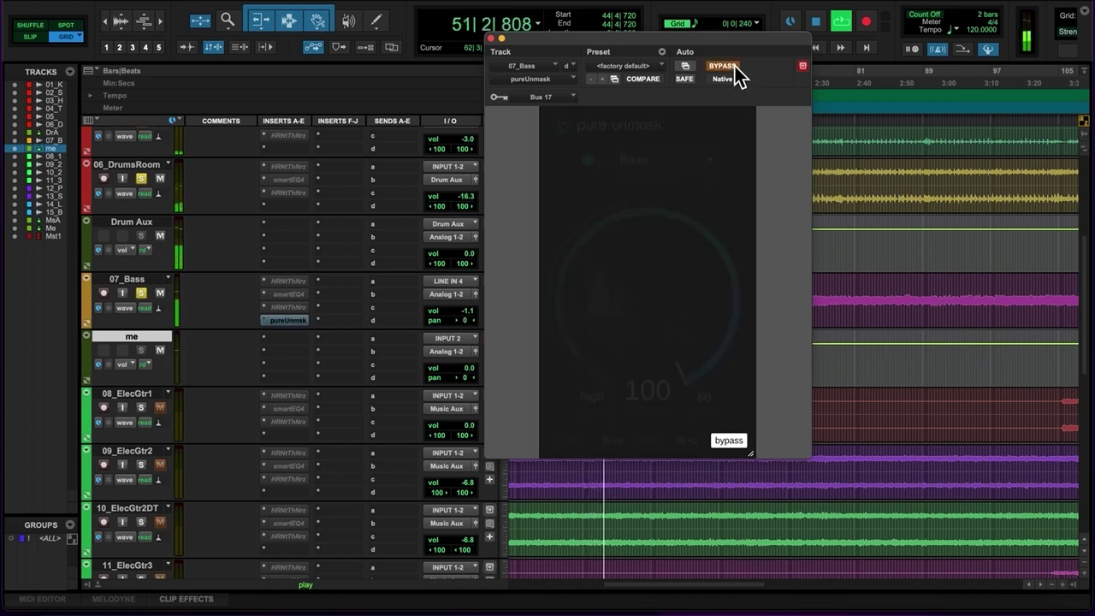
left_click(735, 67)
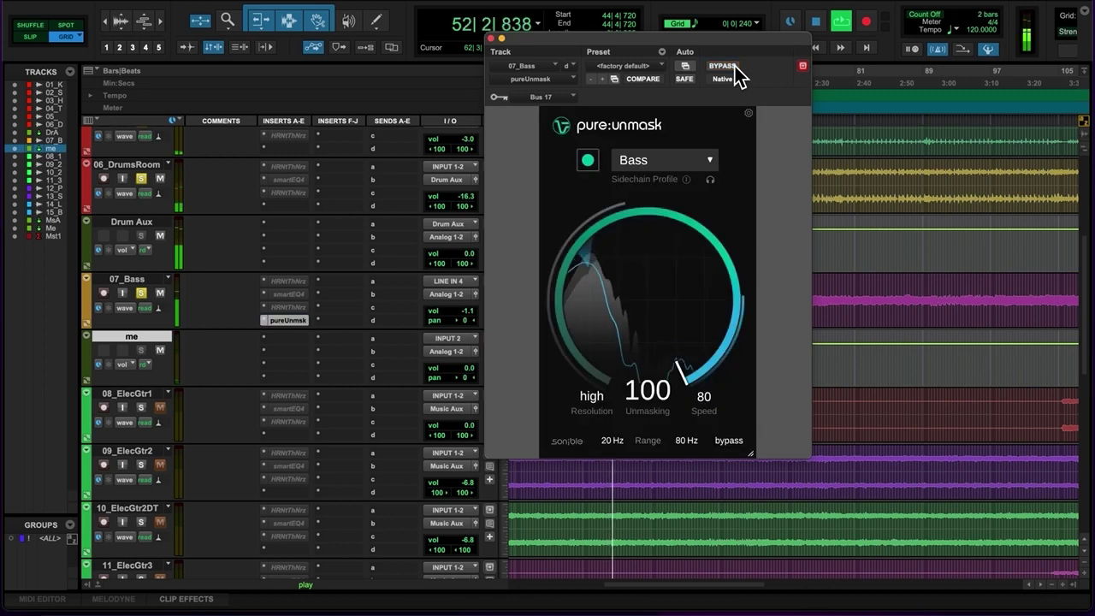
key("space")
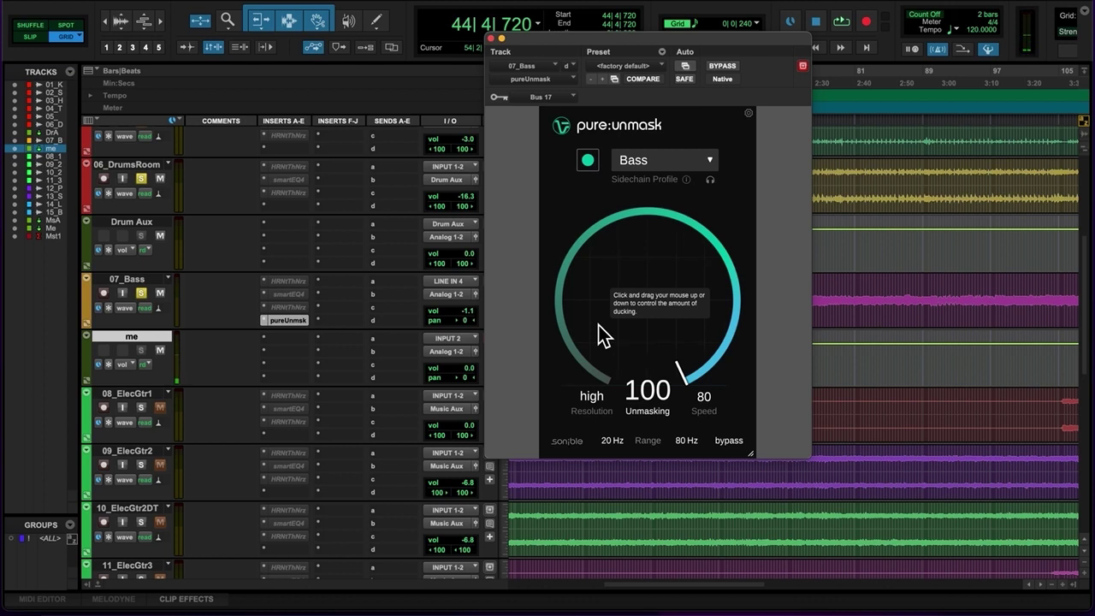
key("space")
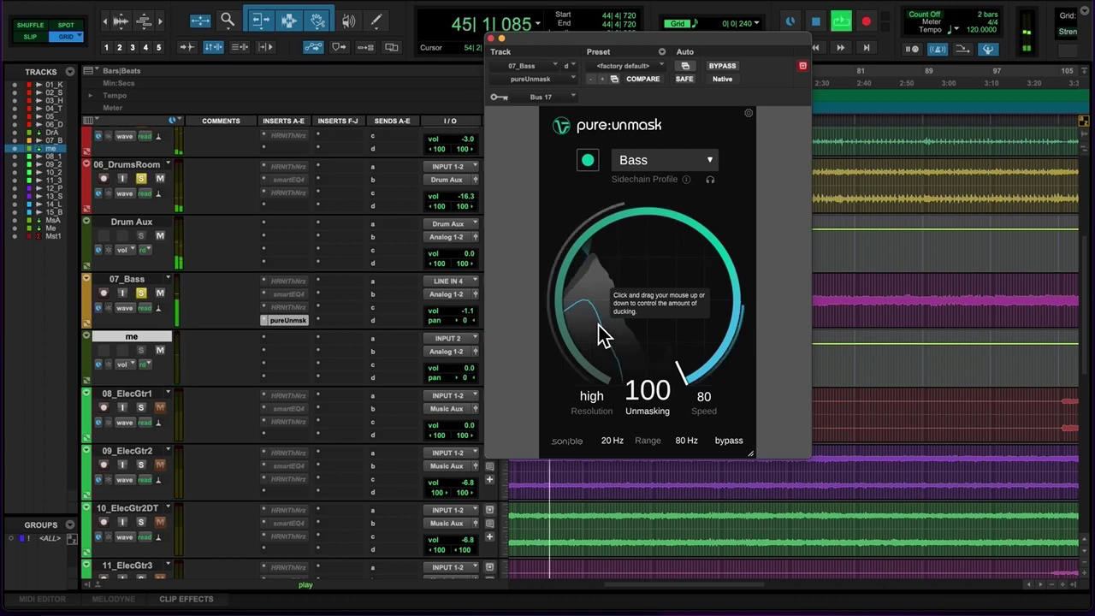
left_click(724, 68)
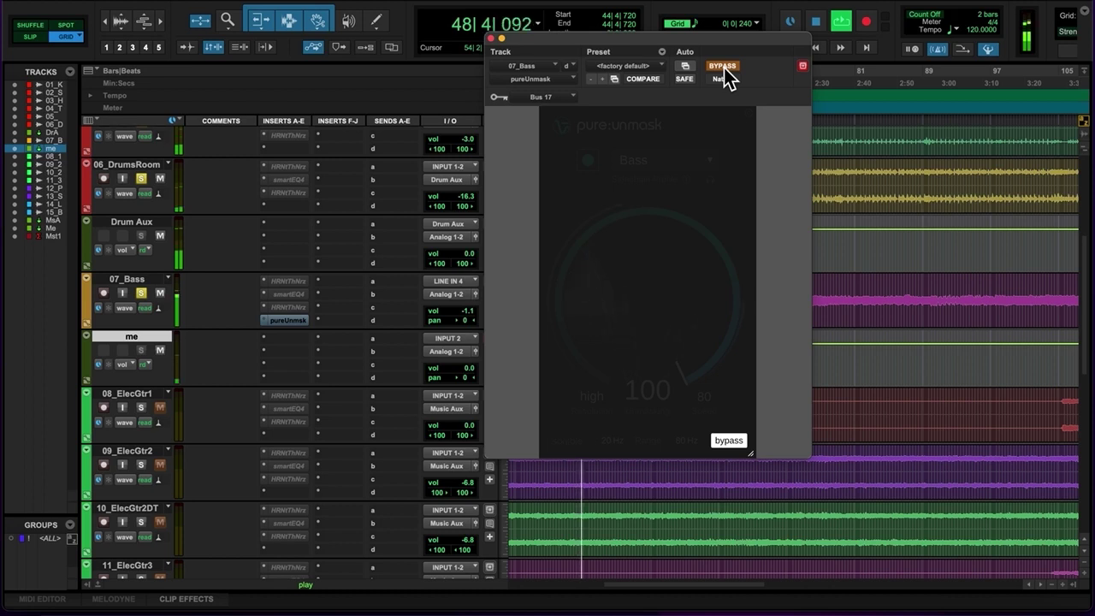
left_click(722, 66)
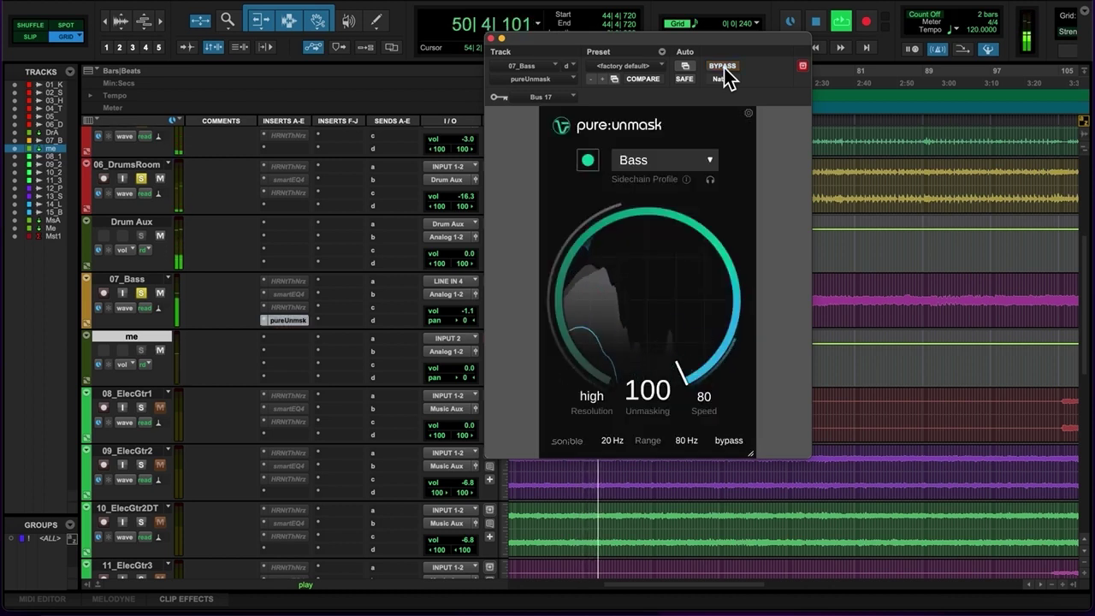
key("space")
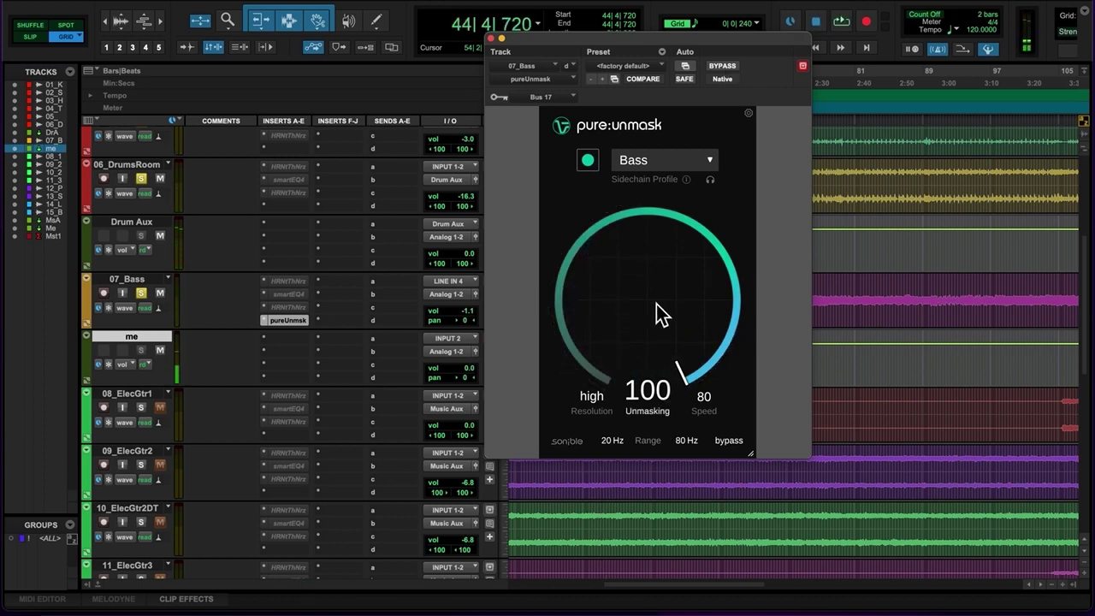
Step: Try the Unmasking amount at 66 during playback and return it to 100
left_click_drag(662, 315, 649, 365)
key("space")
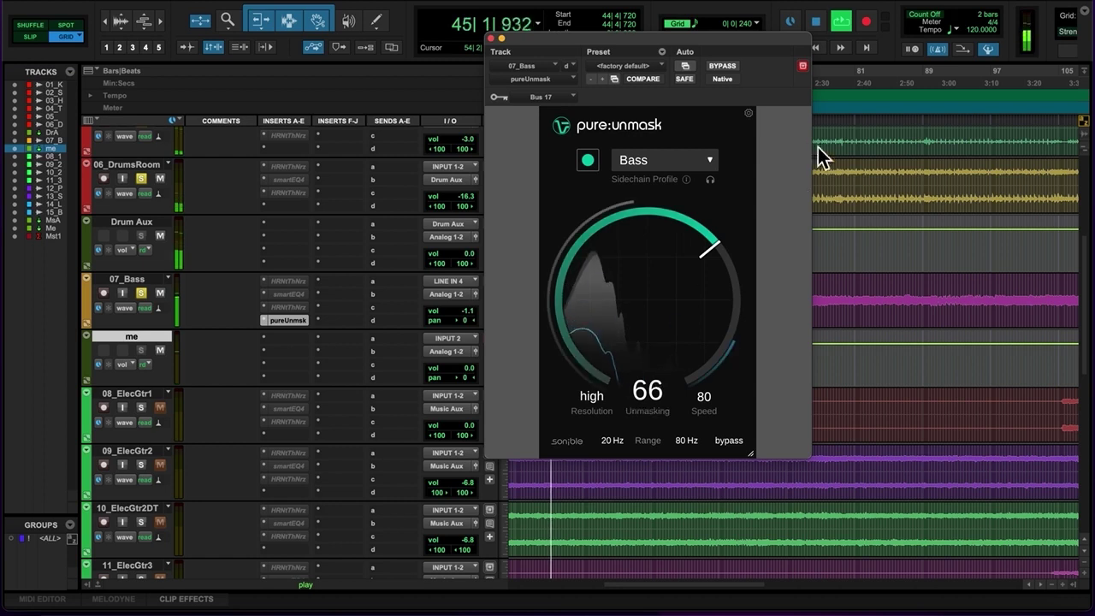
left_click_drag(650, 319, 622, 72)
key("space")
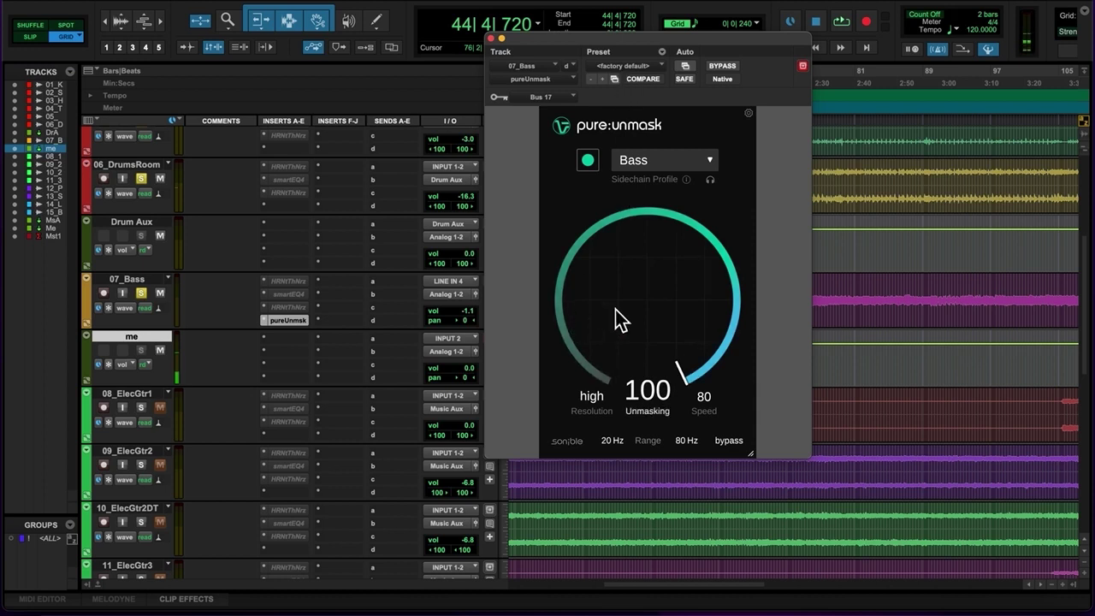
Step: Adjust the ducking range during playback, trying upper limits of 583 Hz and 80 Hz and finishing with 28 Hz to 111 Hz
key("space")
left_click_drag(692, 445, 702, 401)
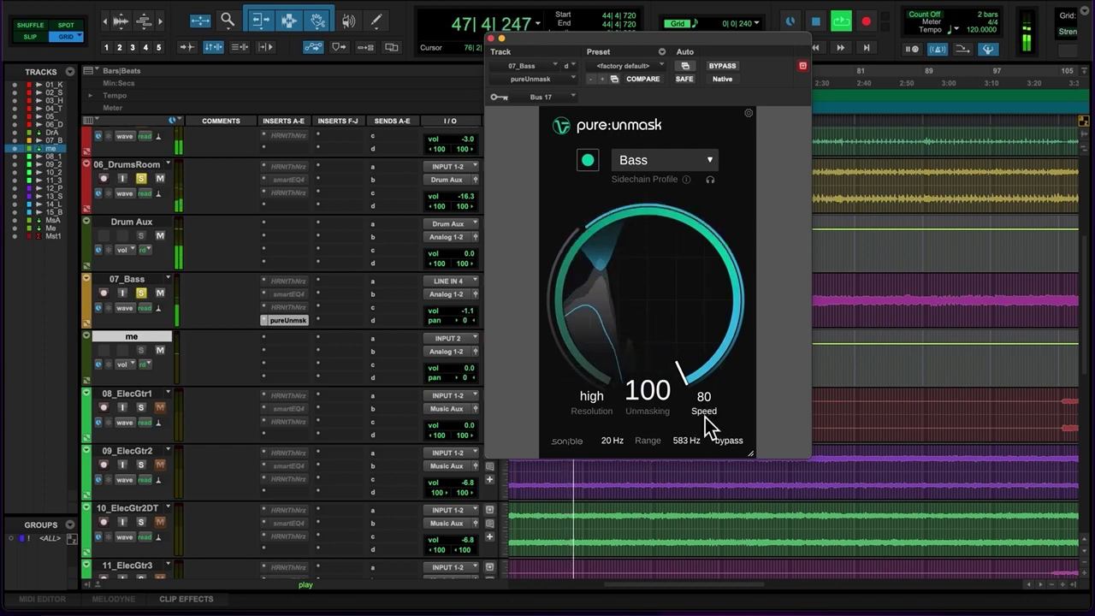
left_click_drag(691, 443, 689, 496)
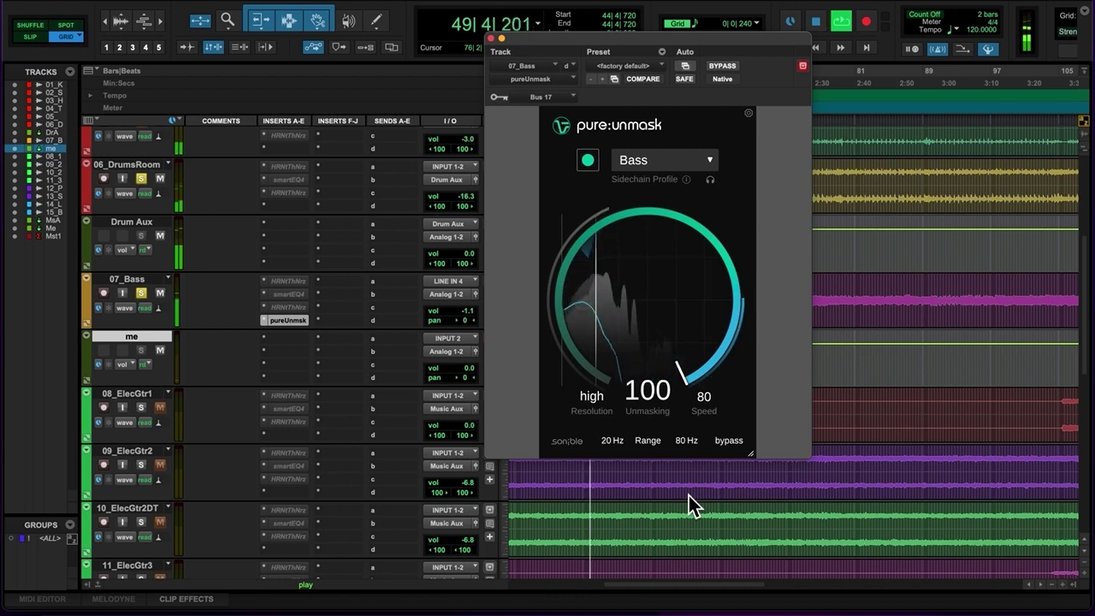
left_click_drag(621, 453, 622, 427)
key("space")
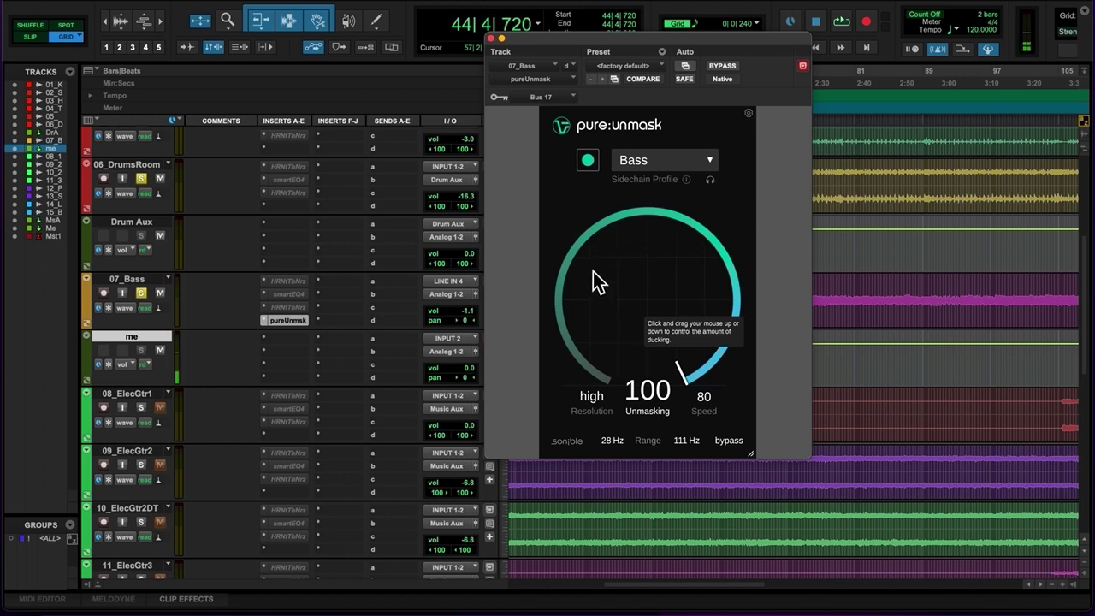
Step: Play the section and compare the bass with pure:unmask bypassed and active at the full Unmasking amount
key("space")
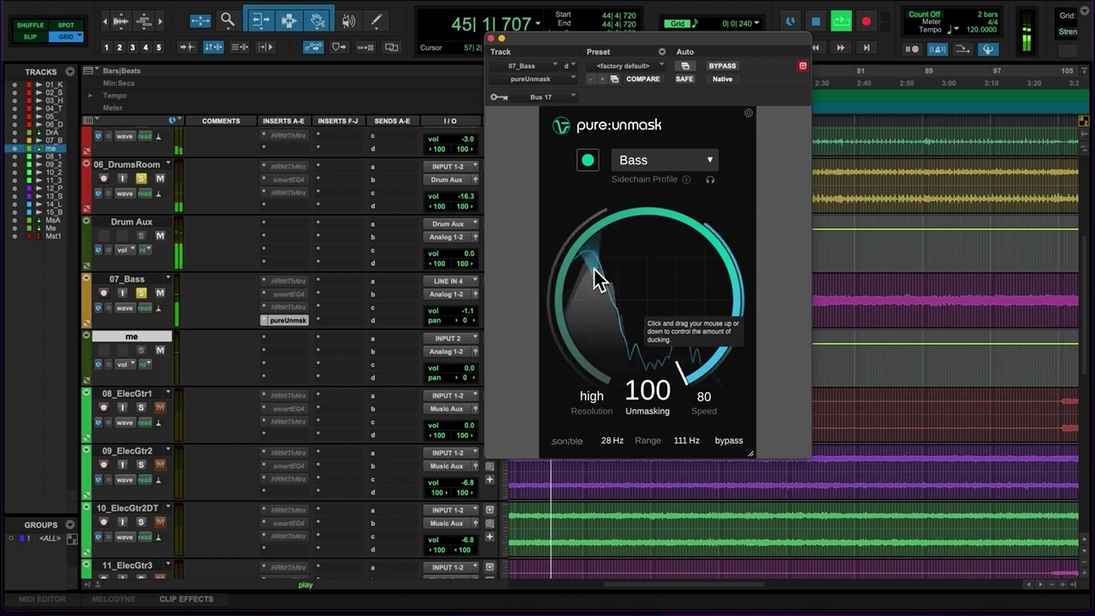
left_click(725, 66)
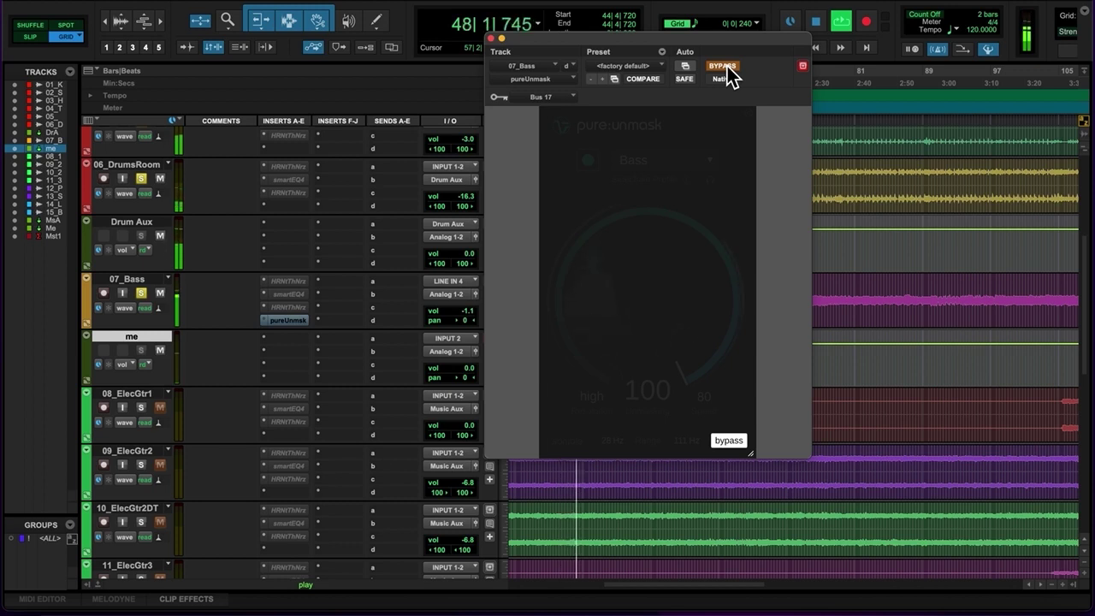
left_click(724, 67)
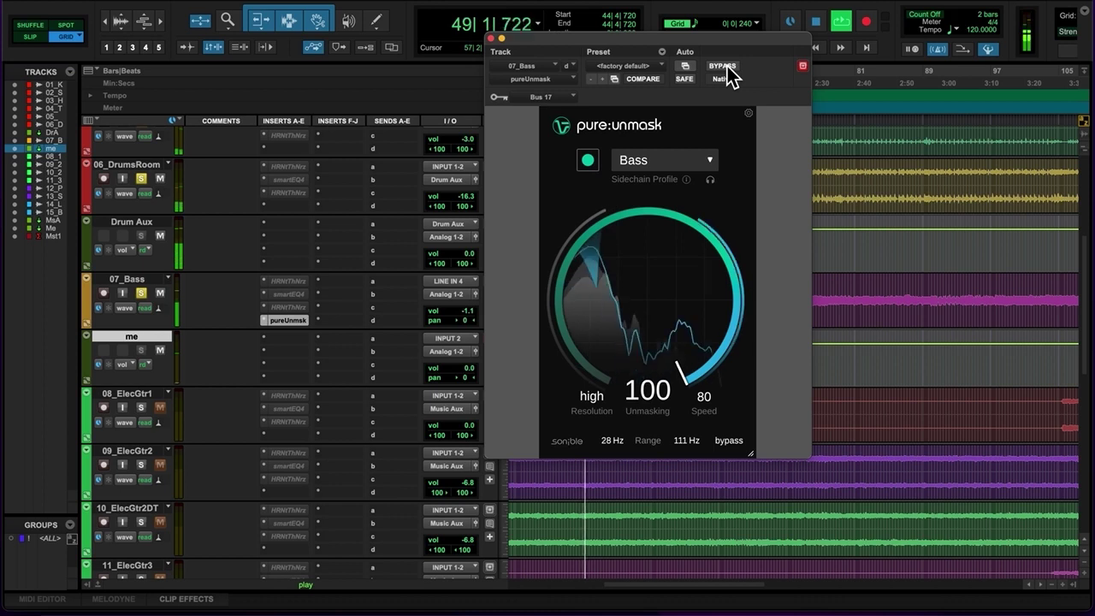
Step: Try the Unmasking amount at 70 during playback and compare it with the plug-in bypassed
left_click_drag(660, 311, 659, 355)
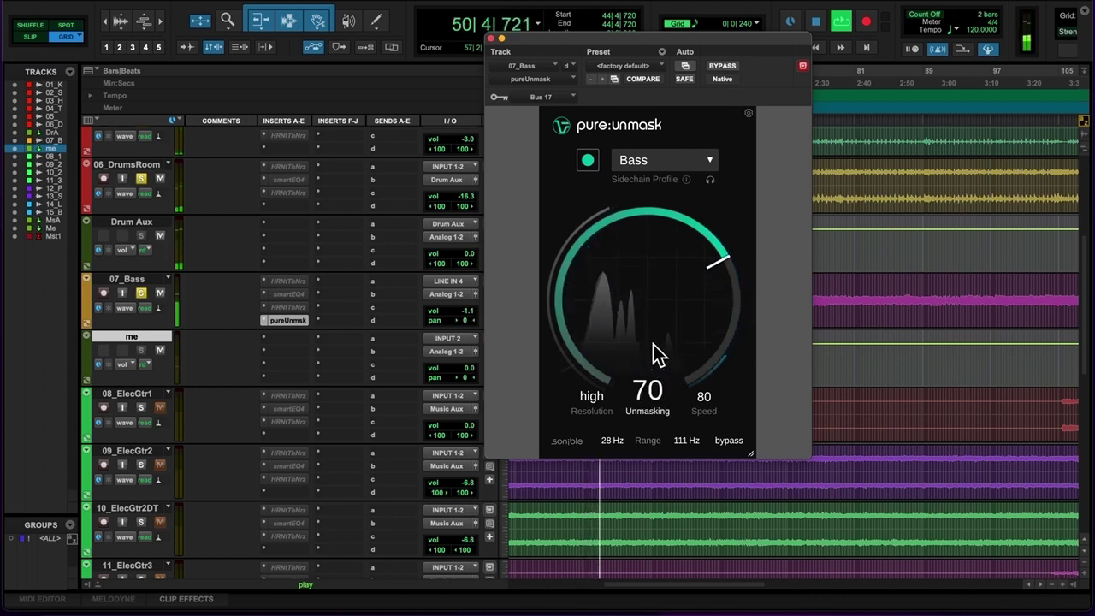
left_click(720, 68)
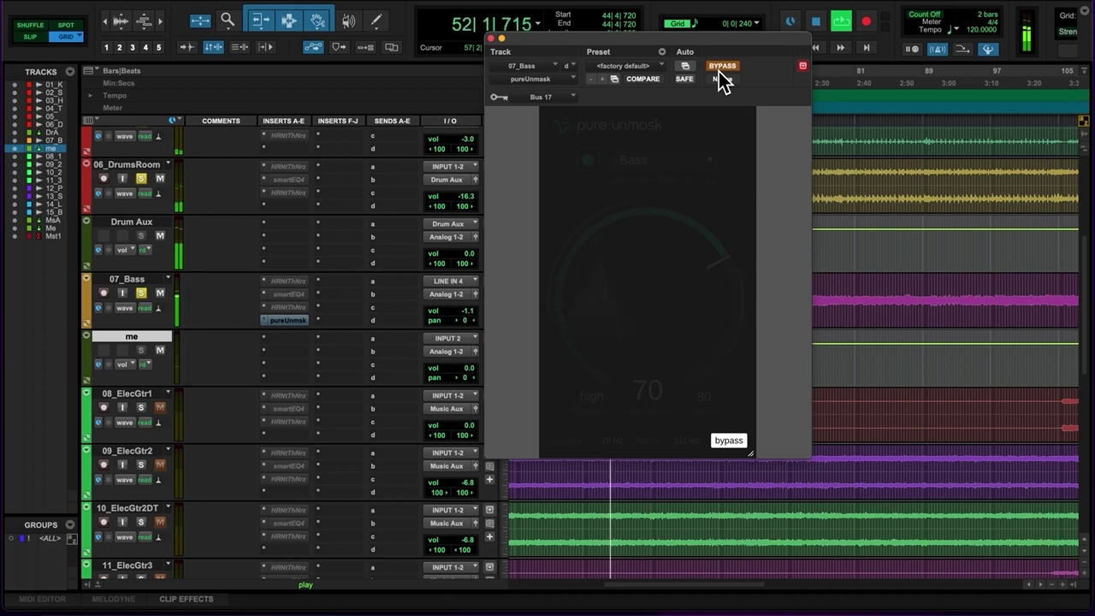
left_click(721, 68)
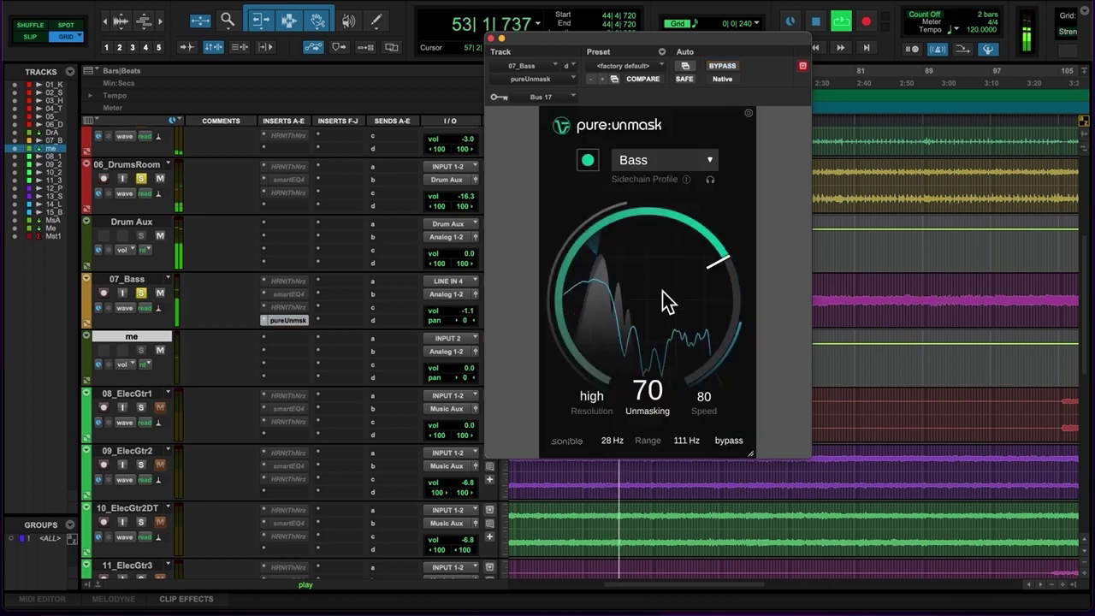
Step: Set the Unmasking amount to 60, compare it with the plug-in bypassed and reactivated, and stop playback
left_click_drag(665, 303, 664, 317)
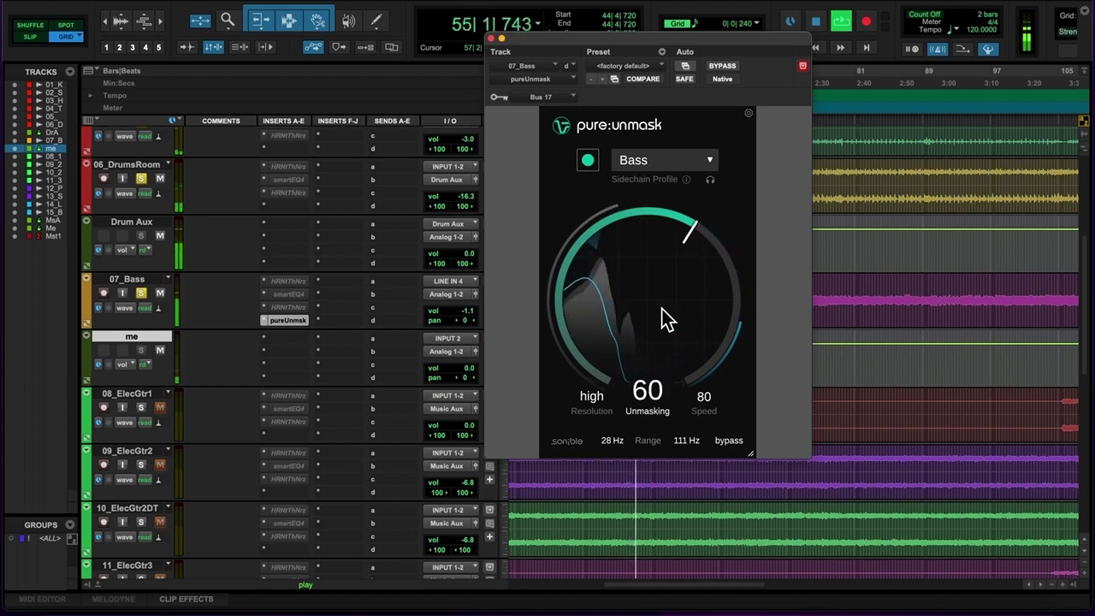
left_click(726, 67)
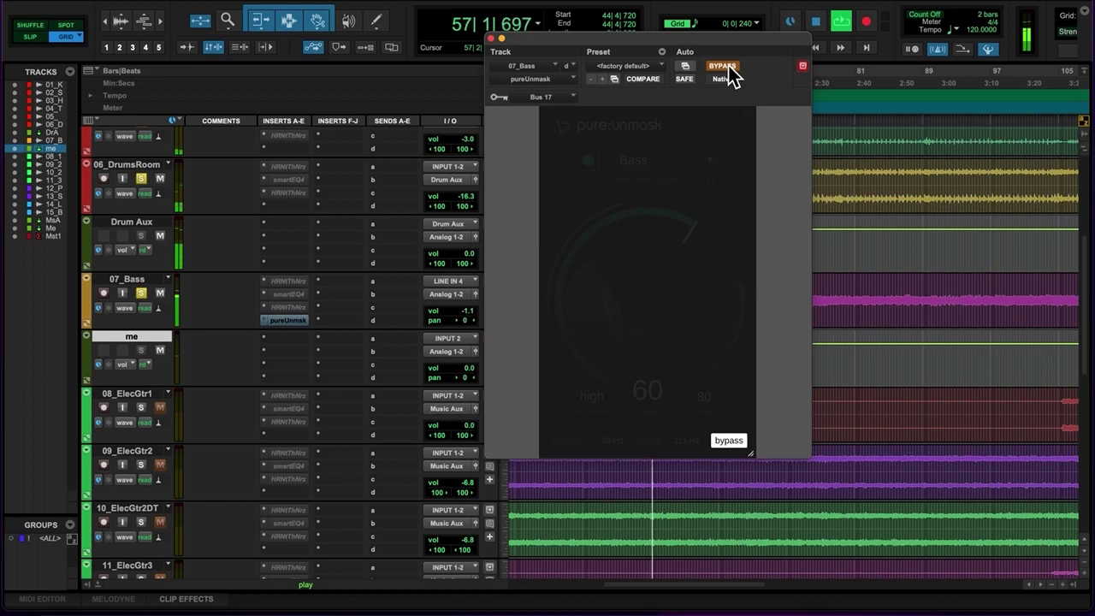
left_click(727, 68)
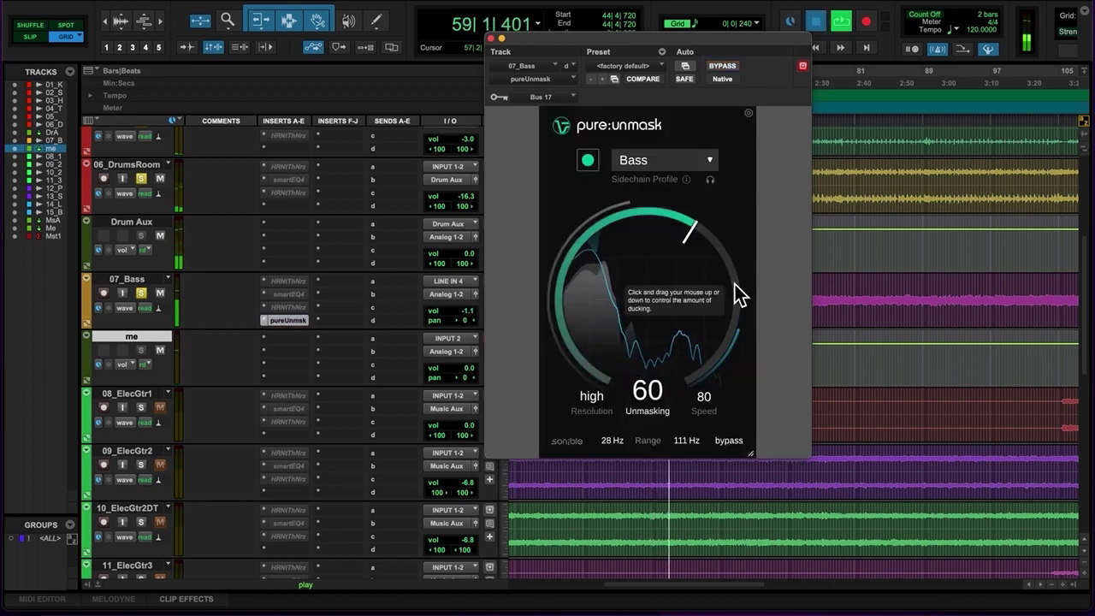
key("space")
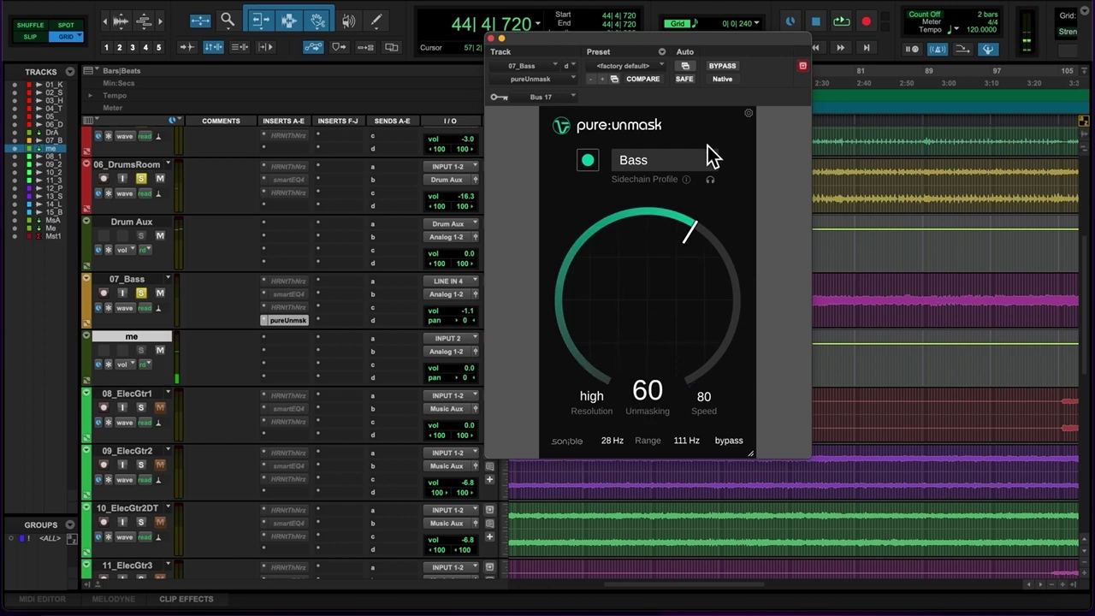